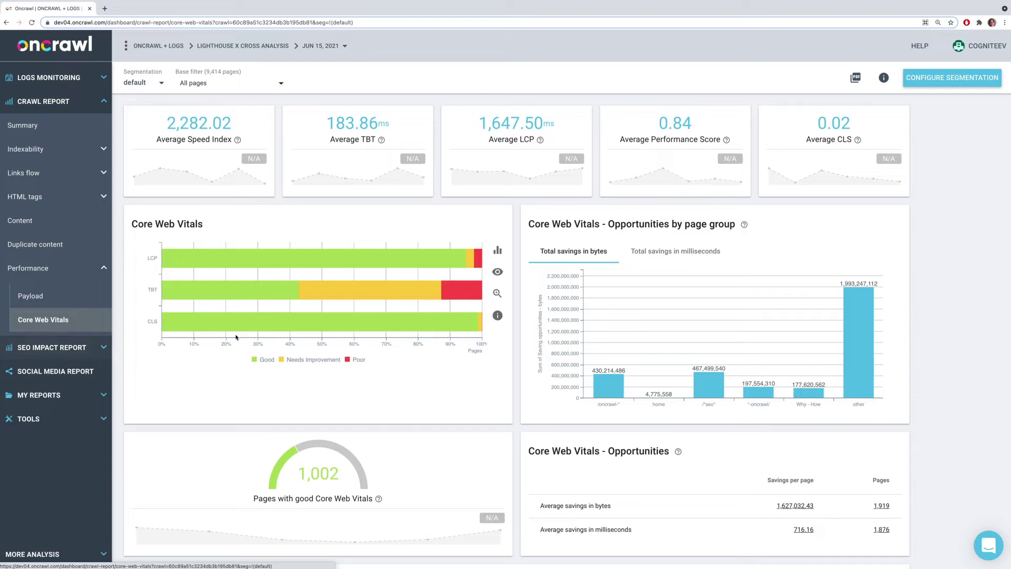
Examine the enlarged Core Web Vitals distribution chart and close it, and show TBT in the Core Web Vitals by page group chart.
{"action": "left_click", "coordinate": [497, 294]}
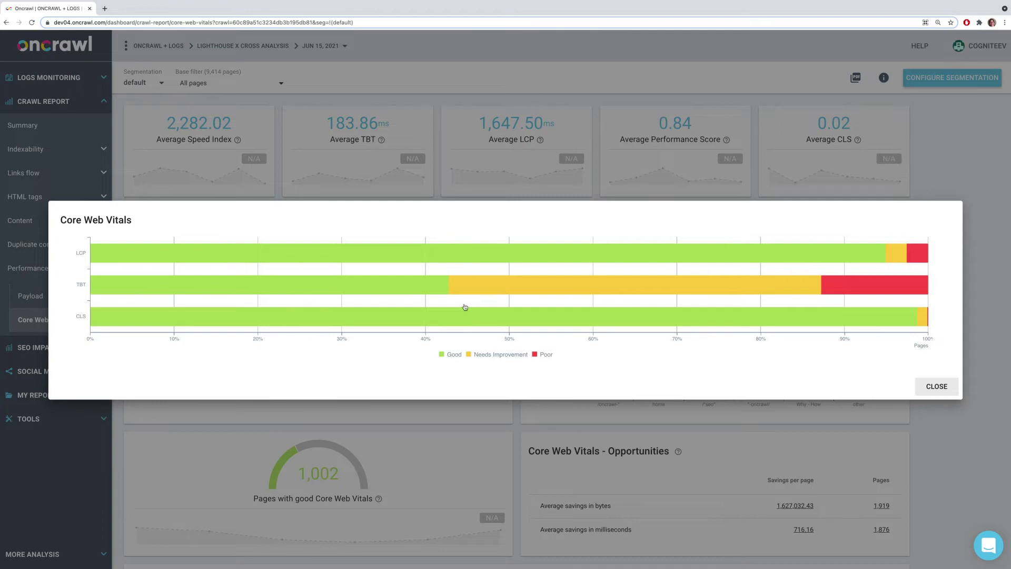
{"action": "left_click", "coordinate": [408, 425]}
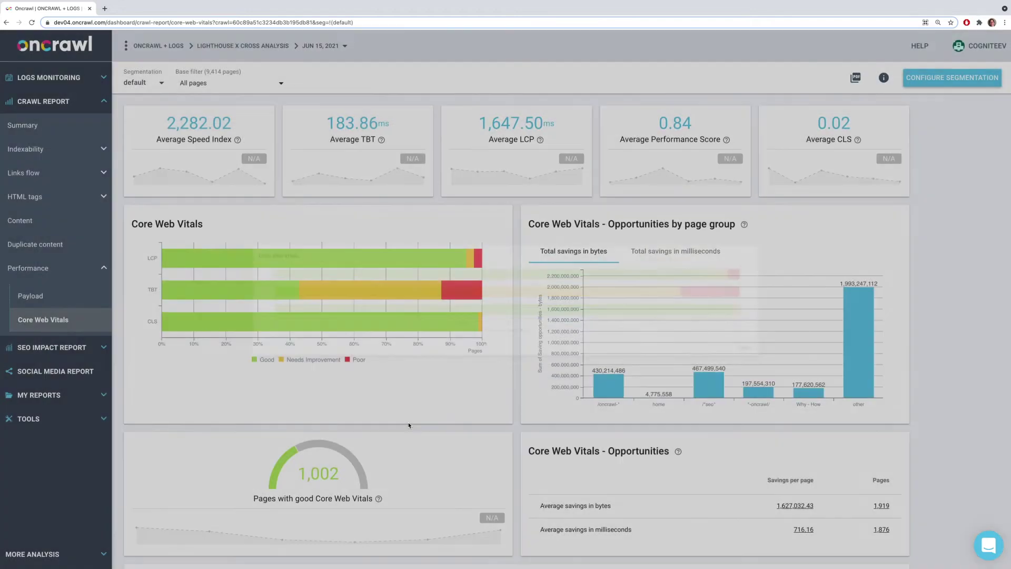
{"action": "scroll", "coordinate": [409, 425], "scroll_direction": "down", "scroll_amount": 4}
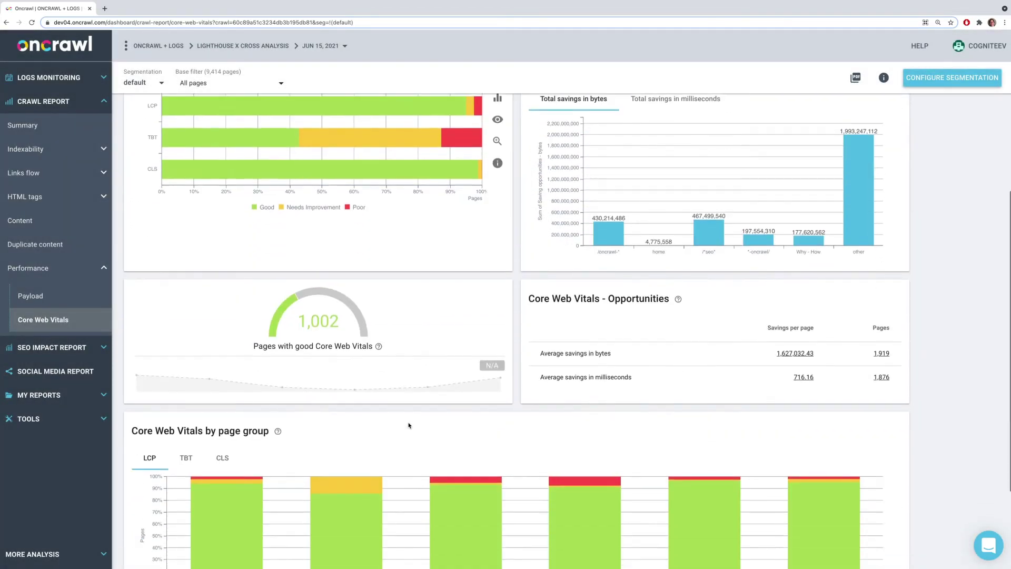
{"action": "scroll", "coordinate": [409, 425], "scroll_direction": "down", "scroll_amount": 1}
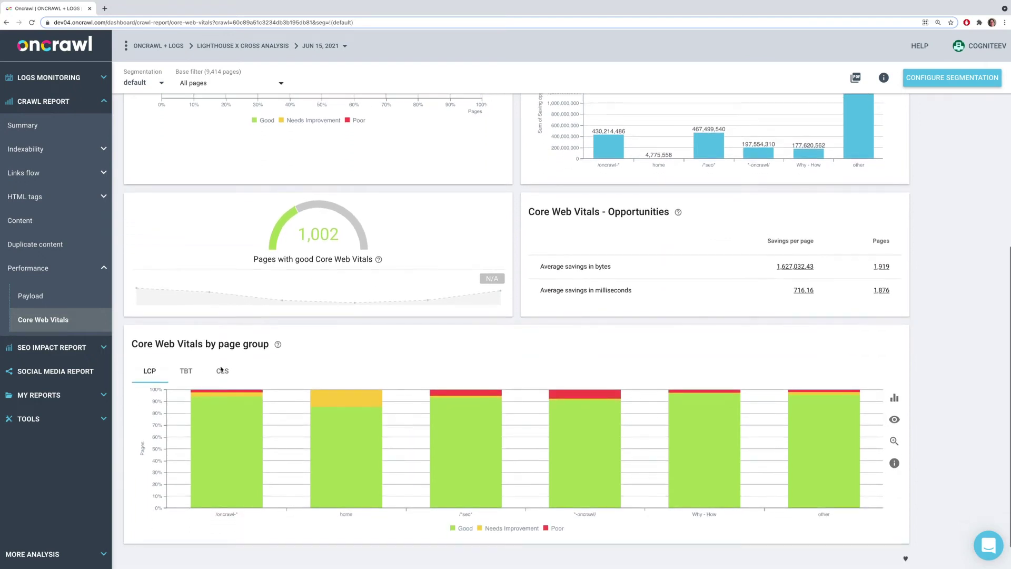
{"action": "left_click", "coordinate": [186, 372]}
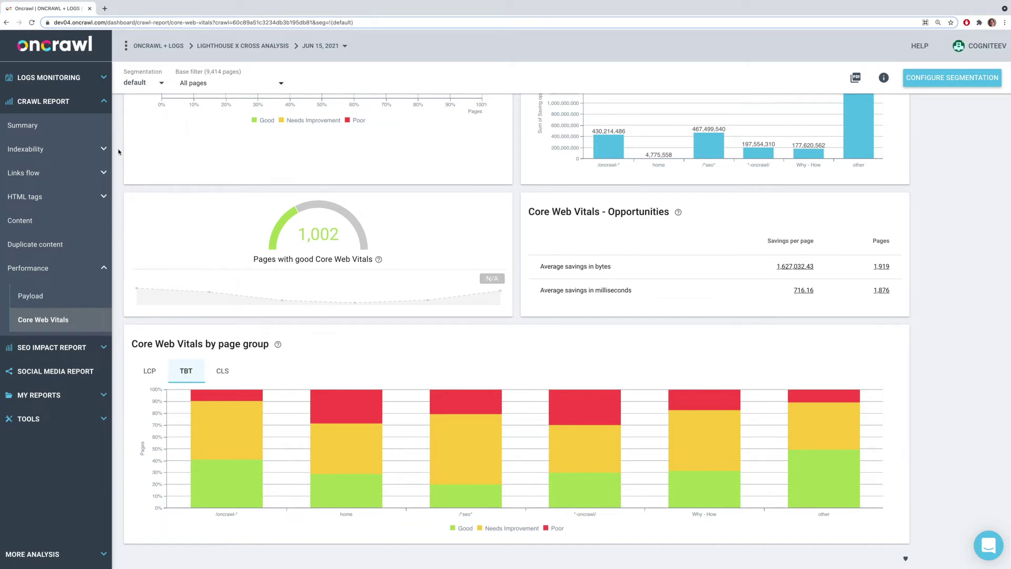
Change the segmentation to default v4 and display the TBT breakdown by page group.
{"action": "left_click", "coordinate": [143, 83]}
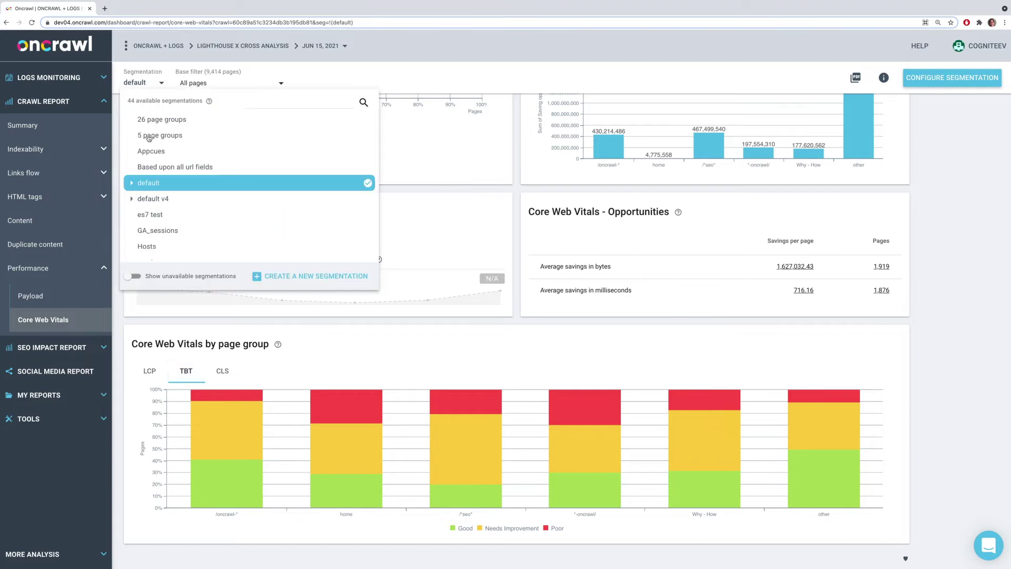
{"action": "left_click", "coordinate": [155, 198]}
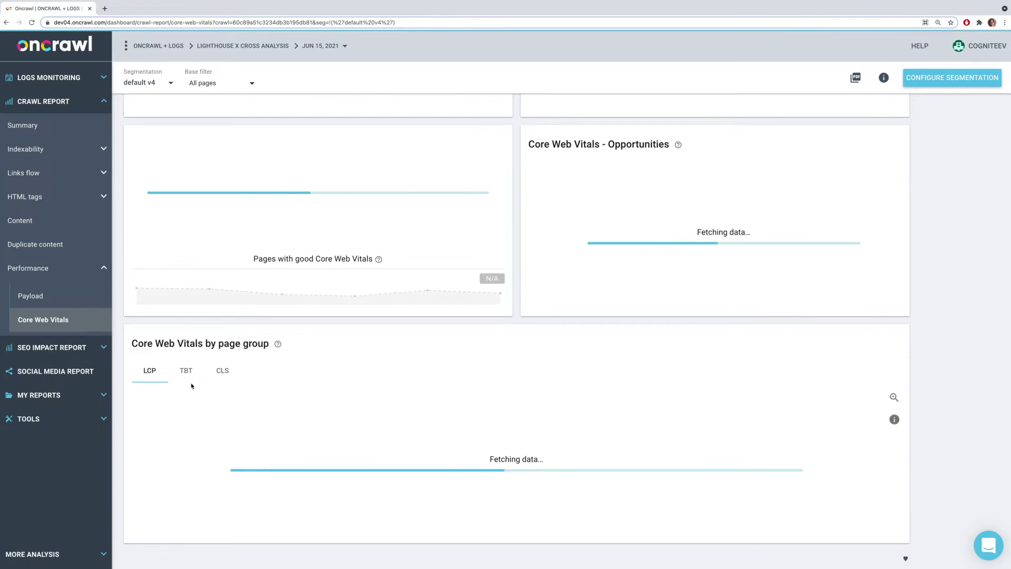
{"action": "left_click", "coordinate": [187, 374]}
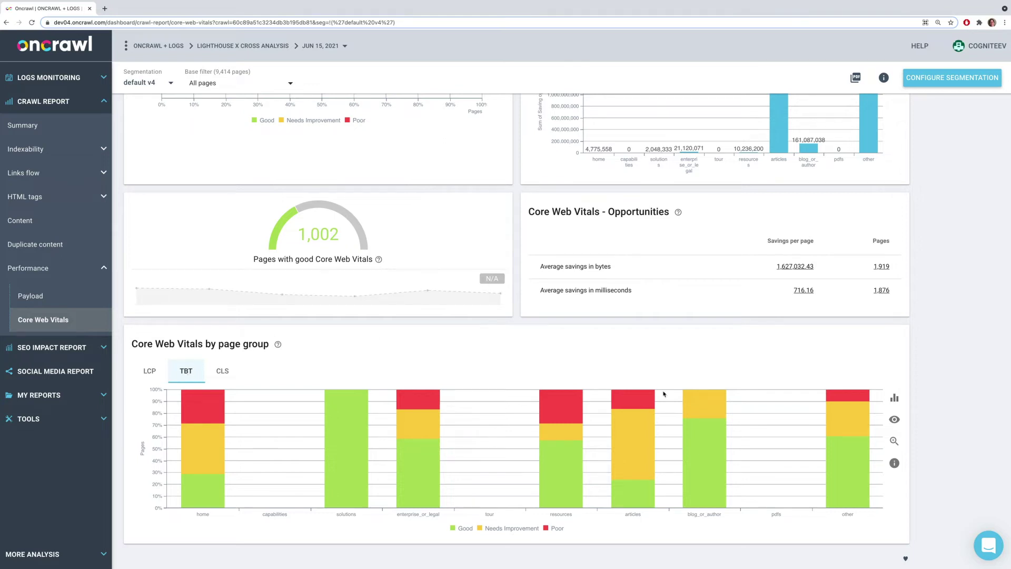
{"action": "mouse_move", "coordinate": [822, 499]}
{"action": "mouse_move", "coordinate": [413, 479]}
Show the Core Web Vitals opportunities by page group as total savings in milliseconds and inspect the articles group.
{"action": "scroll", "coordinate": [626, 521], "scroll_direction": "up", "scroll_amount": 4}
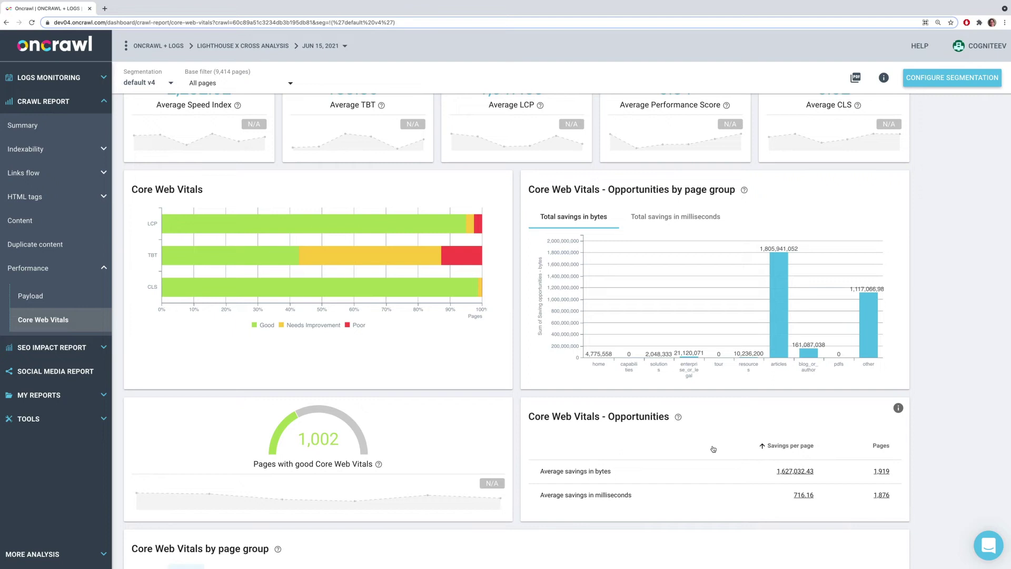
{"action": "mouse_move", "coordinate": [736, 357]}
{"action": "left_click", "coordinate": [665, 217]}
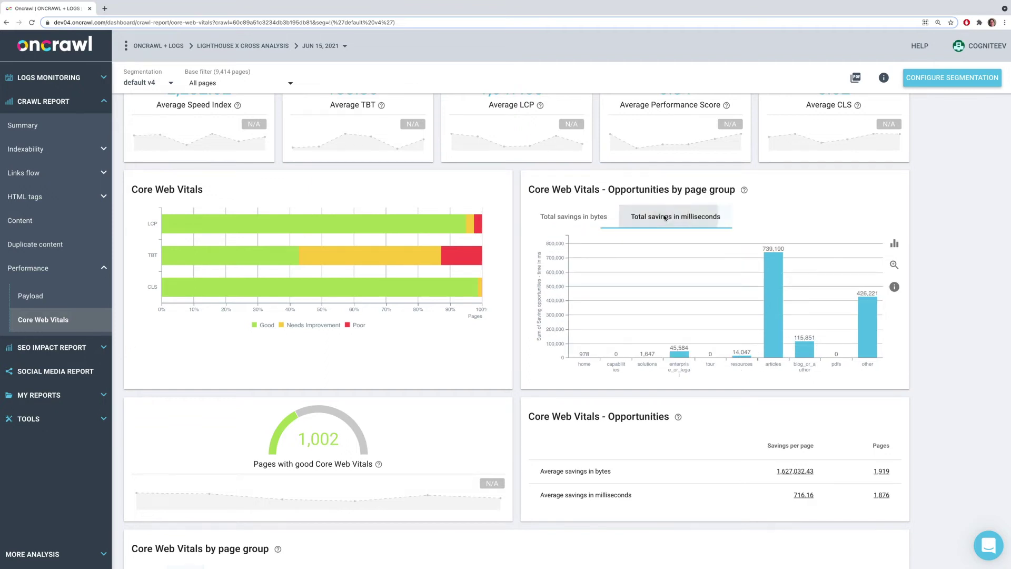
{"action": "mouse_move", "coordinate": [772, 229]}
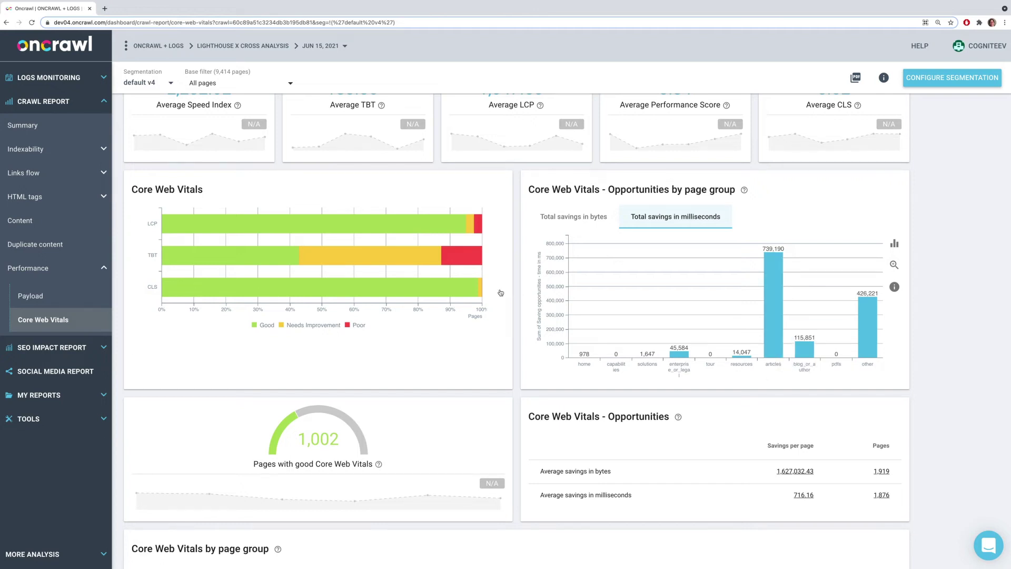
Set the base filter to the articles page group and open the Core Web Vitals performance view of the SEO impact report.
{"action": "left_click", "coordinate": [257, 86]}
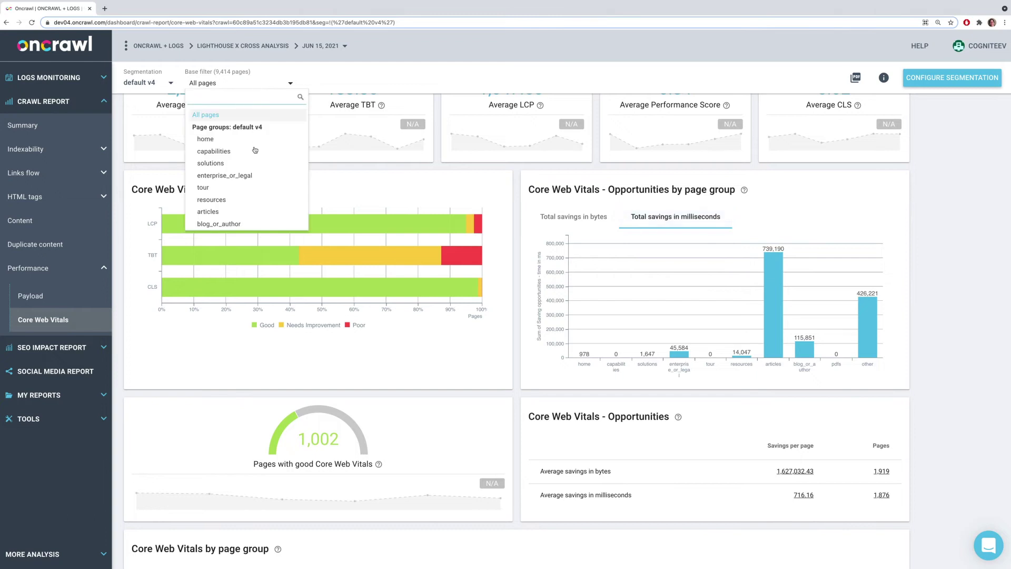
{"action": "left_click", "coordinate": [244, 215]}
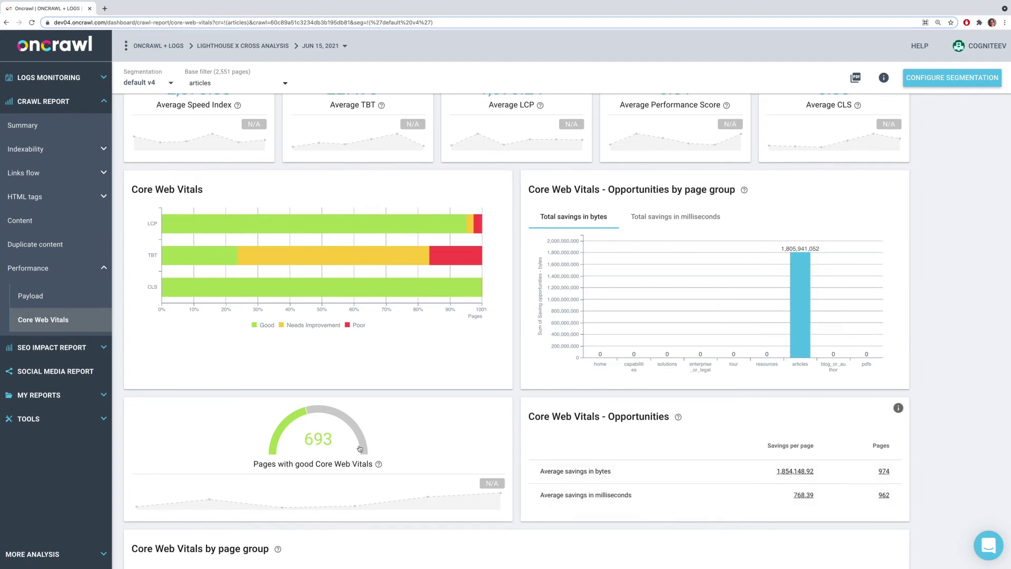
{"action": "left_click", "coordinate": [96, 348]}
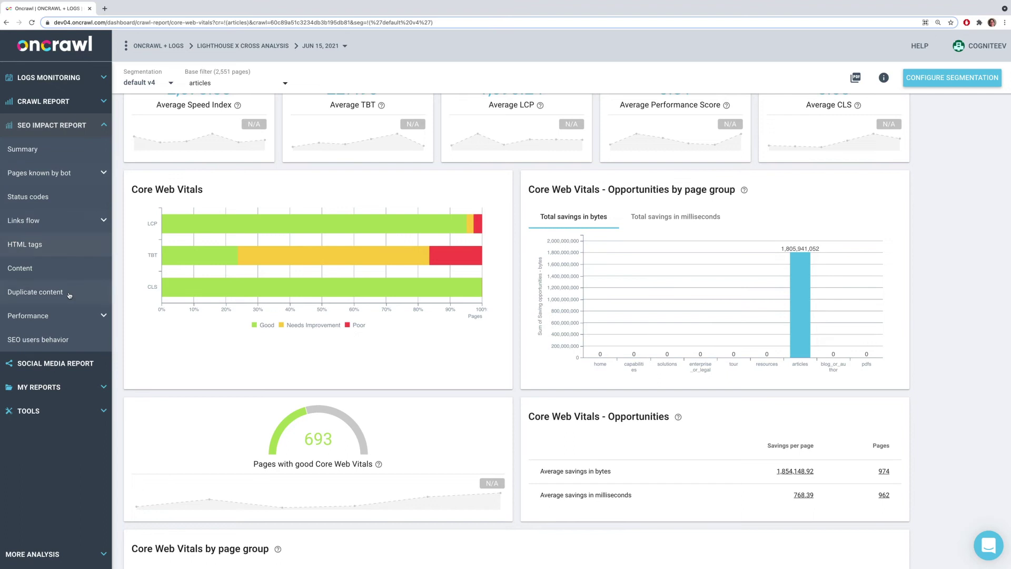
{"action": "left_click", "coordinate": [69, 321]}
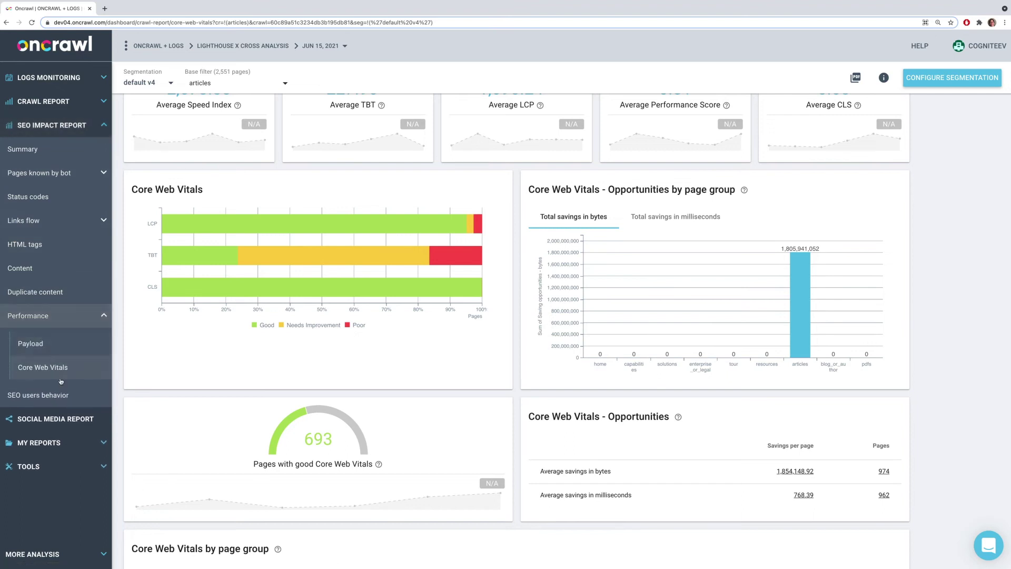
{"action": "left_click", "coordinate": [62, 372]}
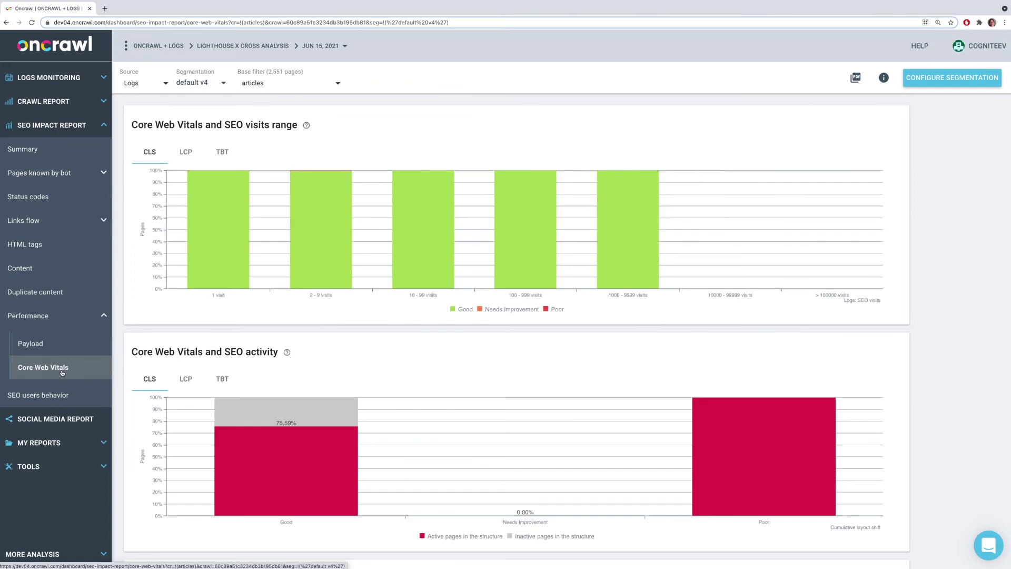
Switch the report's data source to Google Analytics for comparison, and return it to Logs.
{"action": "left_click", "coordinate": [135, 87]}
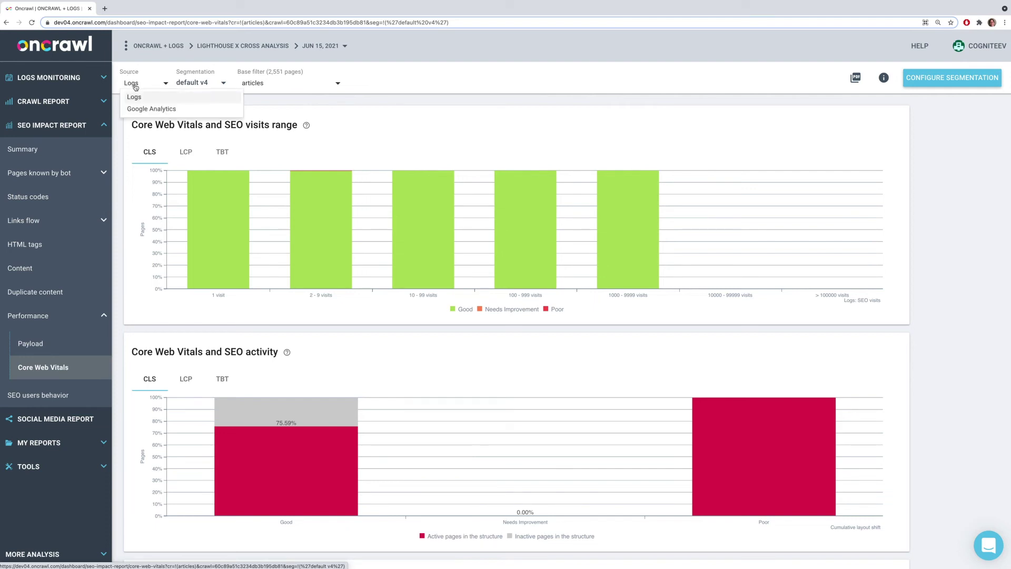
{"action": "left_click", "coordinate": [149, 110]}
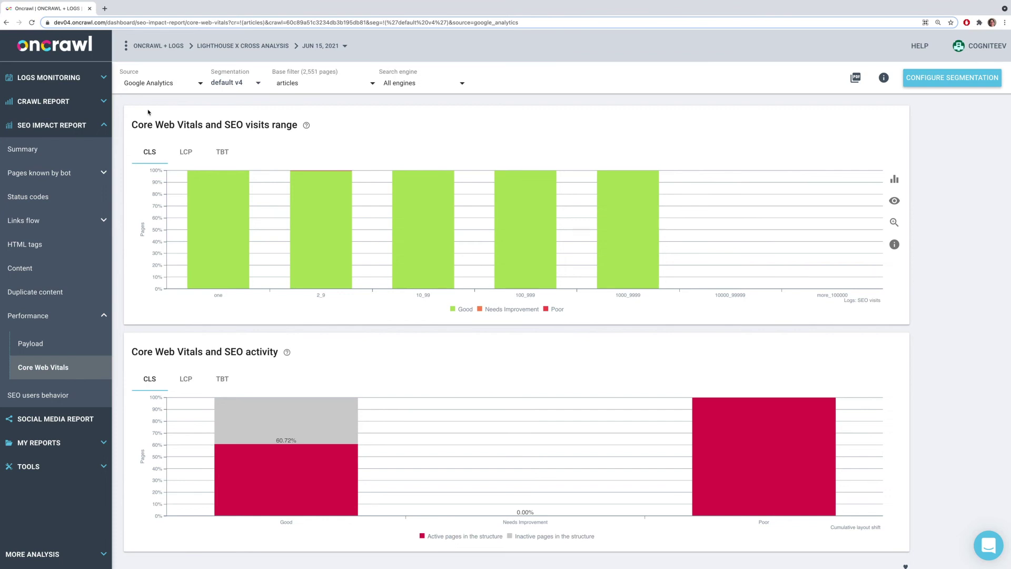
{"action": "left_click", "coordinate": [151, 87]}
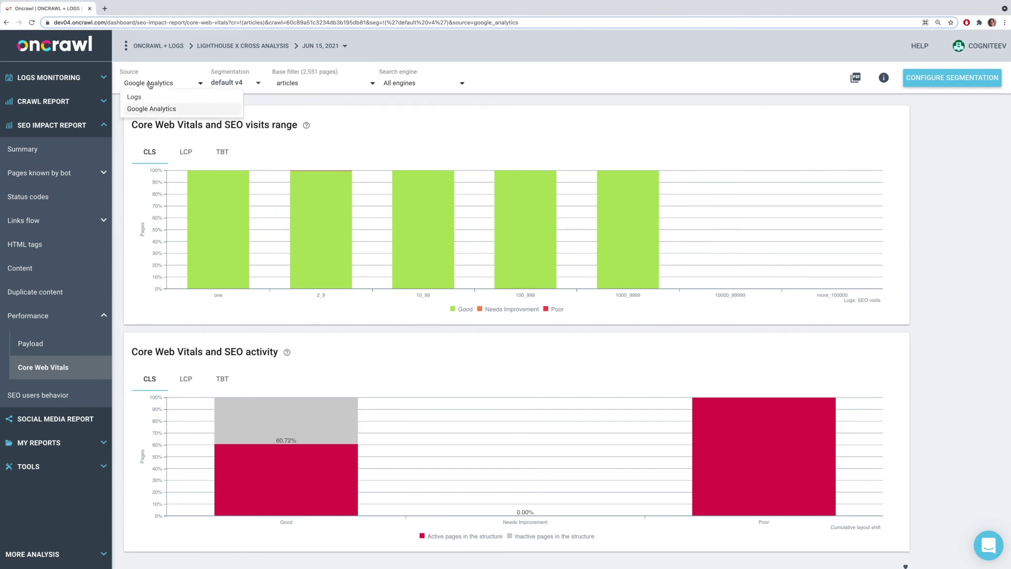
{"action": "left_click", "coordinate": [151, 96]}
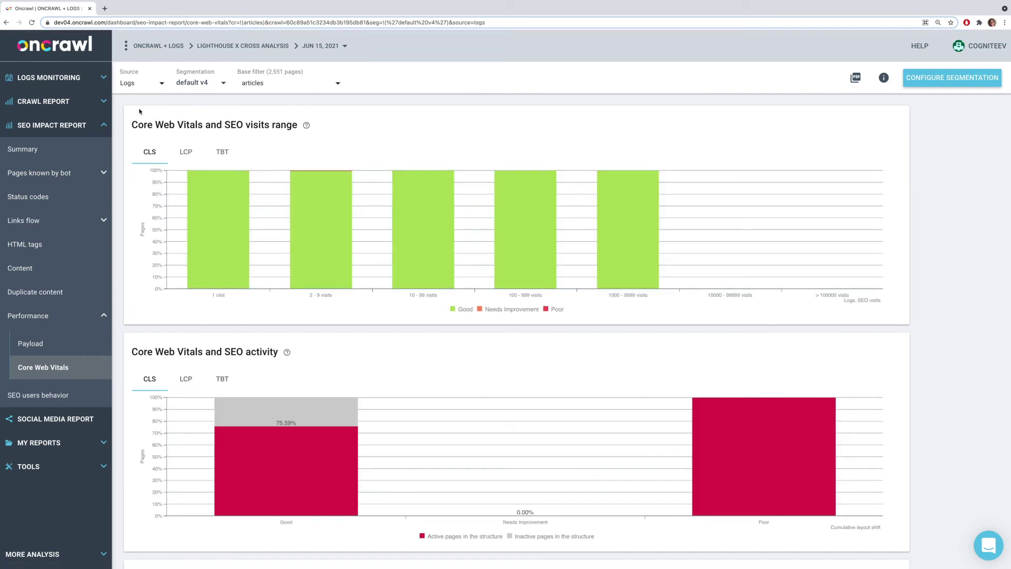
Display the TBT breakdown in the SEO visits range, SEO activity and crawl status charts.
{"action": "left_click", "coordinate": [222, 152]}
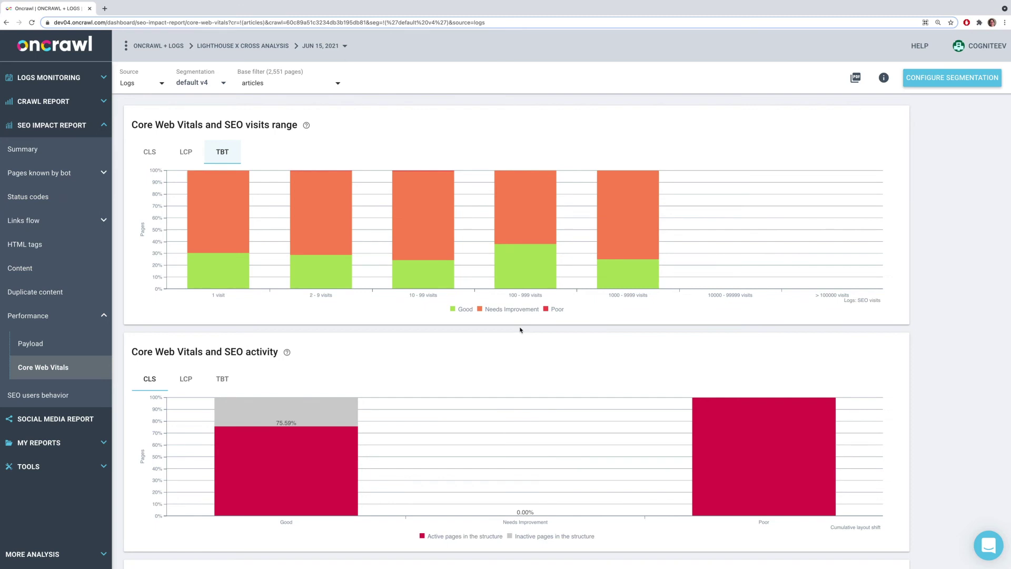
{"action": "left_click", "coordinate": [221, 380]}
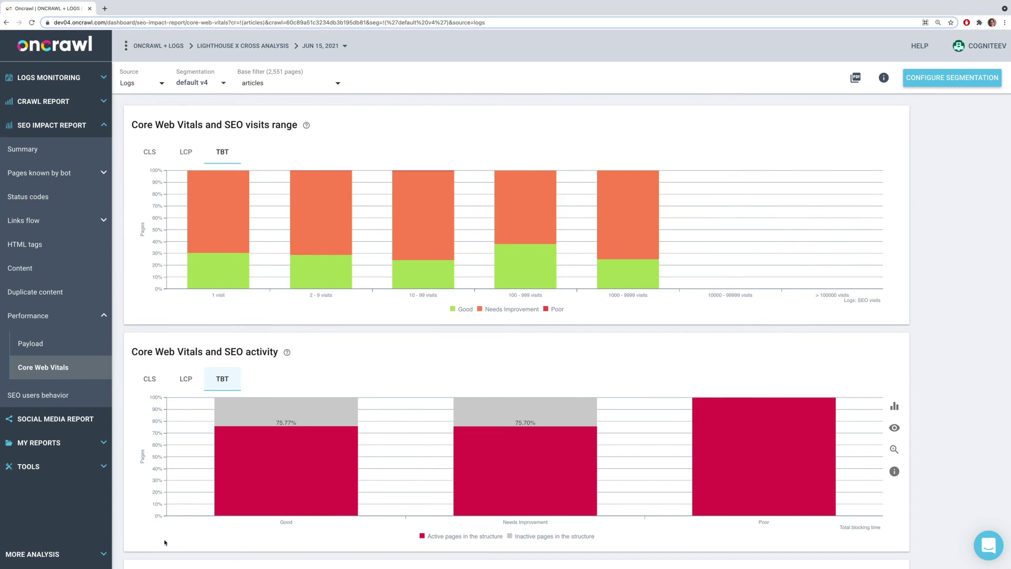
{"action": "scroll", "coordinate": [164, 542], "scroll_direction": "down", "scroll_amount": 4}
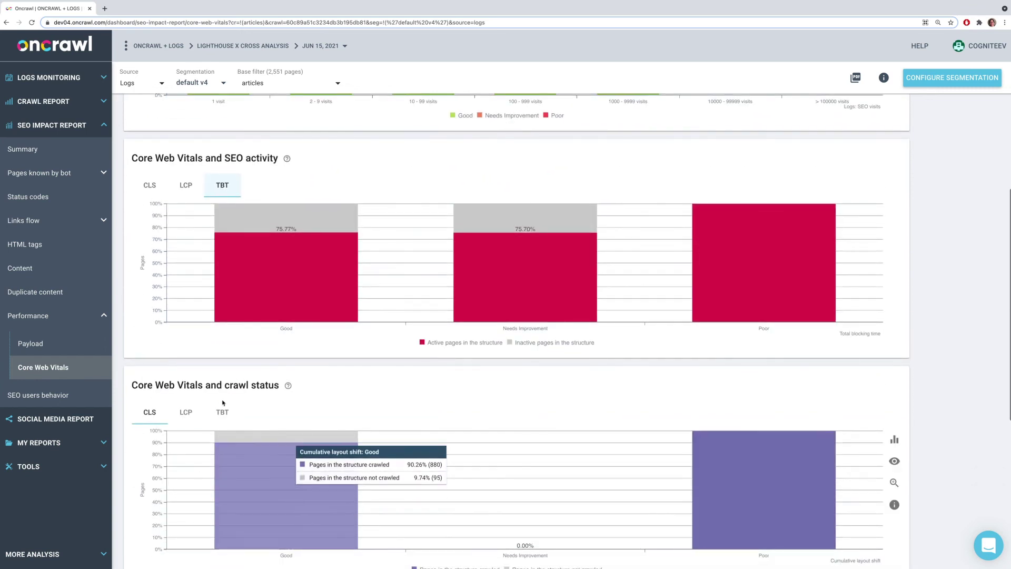
{"action": "left_click", "coordinate": [223, 412]}
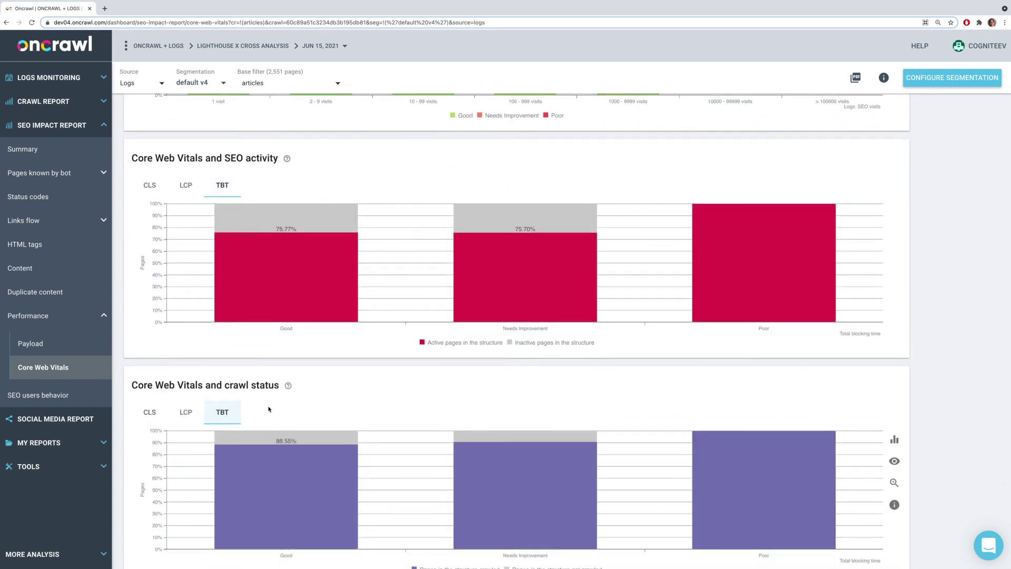
Display the TBT breakdown in the Core Web Vitals and crawl frequency chart and examine it.
{"action": "scroll", "coordinate": [269, 409], "scroll_direction": "down", "scroll_amount": 2}
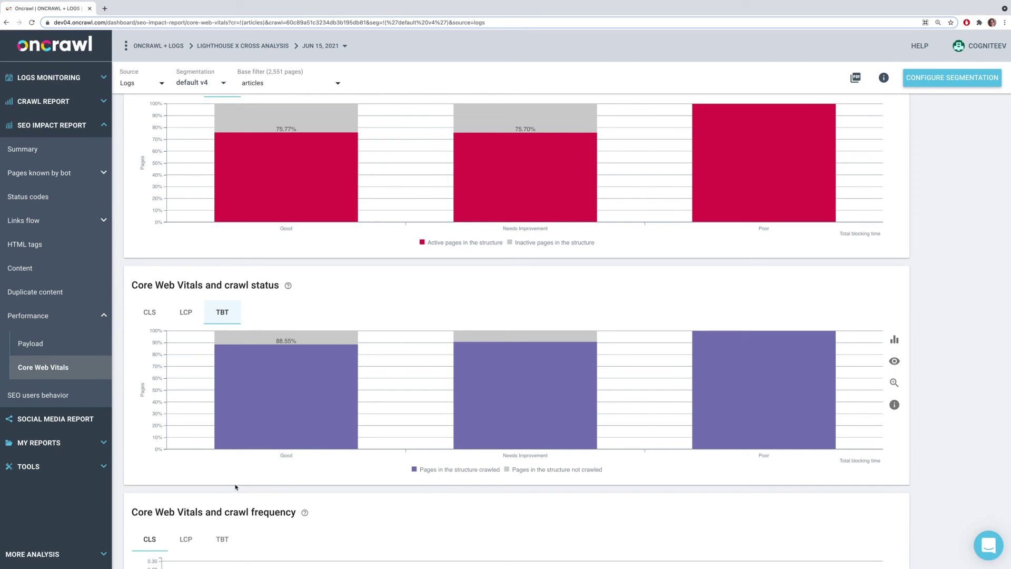
{"action": "scroll", "coordinate": [236, 486], "scroll_direction": "down", "scroll_amount": 2}
{"action": "left_click", "coordinate": [222, 503]}
{"action": "scroll", "coordinate": [272, 494], "scroll_direction": "down", "scroll_amount": 3}
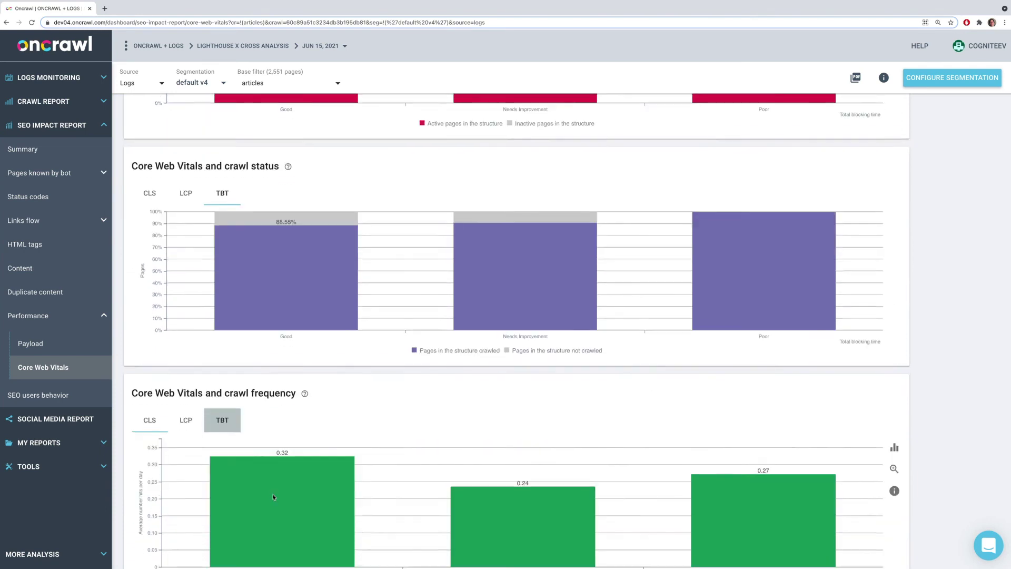
{"action": "scroll", "coordinate": [273, 496], "scroll_direction": "down", "scroll_amount": 2}
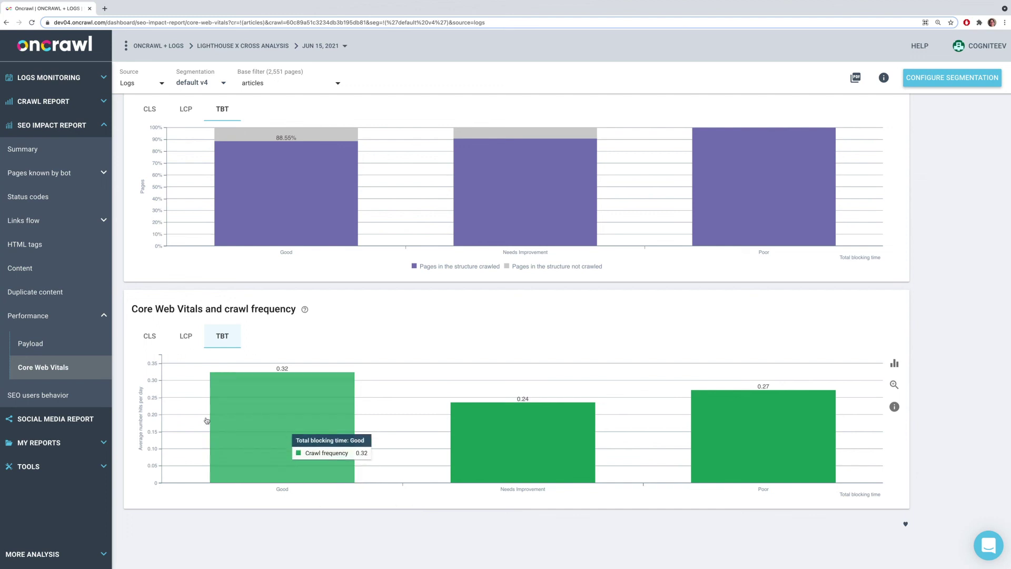
Switch the crawl frequency chart to CLS and open the list of pages behind its Poor bar.
{"action": "left_click", "coordinate": [149, 341]}
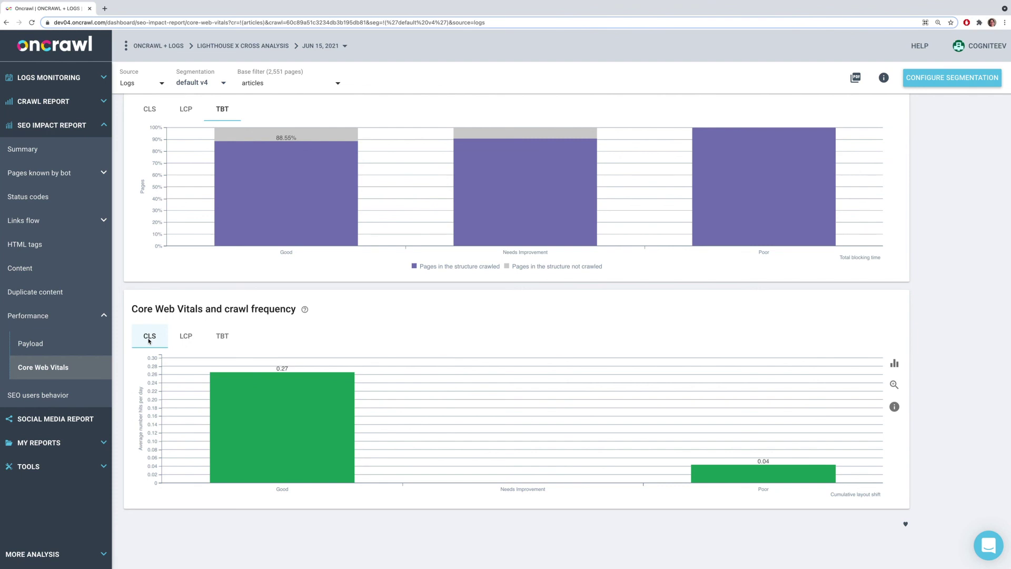
{"action": "mouse_move", "coordinate": [589, 431]}
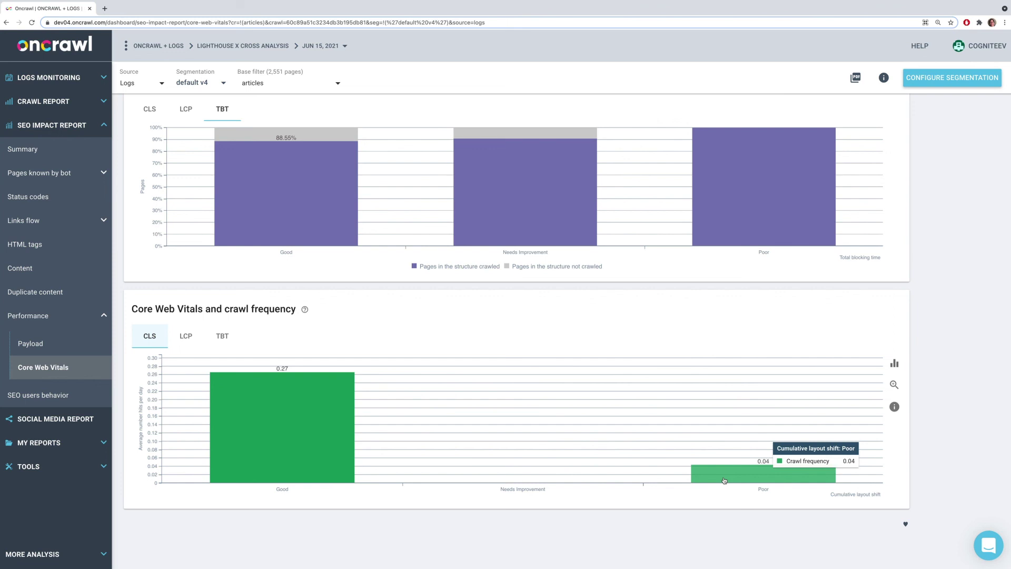
{"action": "left_click", "coordinate": [756, 475]}
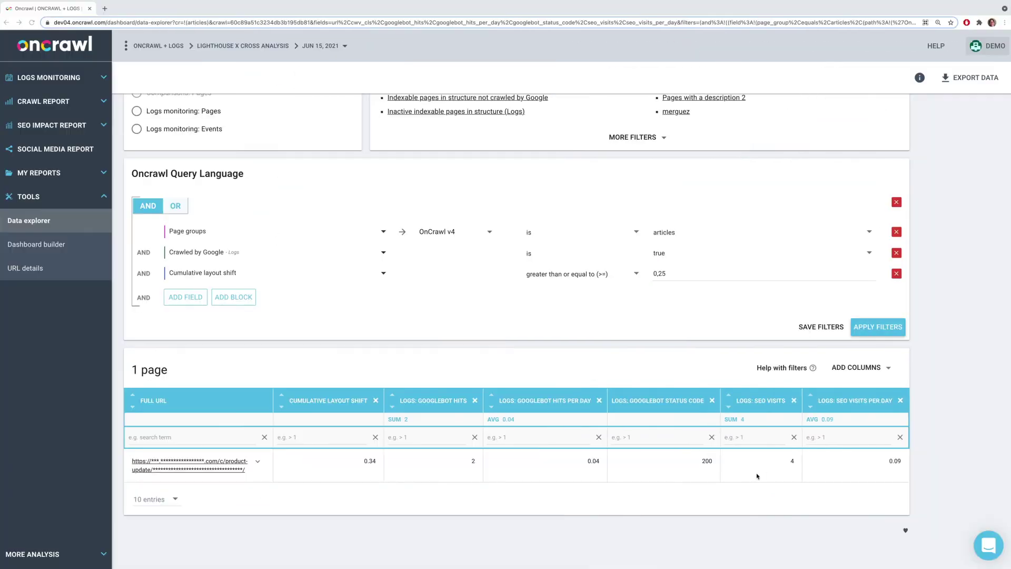